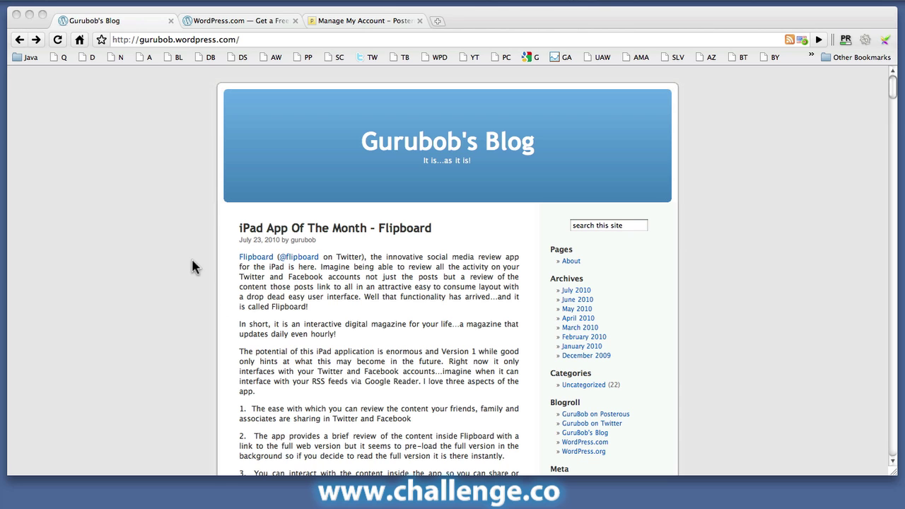
Browse the Posterous page and dismiss the Posterous link preview.
scroll(189, 269, down, 5)
scroll(190, 270, up, 2)
scroll(190, 272, up, 3)
scroll(189, 271, down, 15)
scroll(190, 279, down, 5)
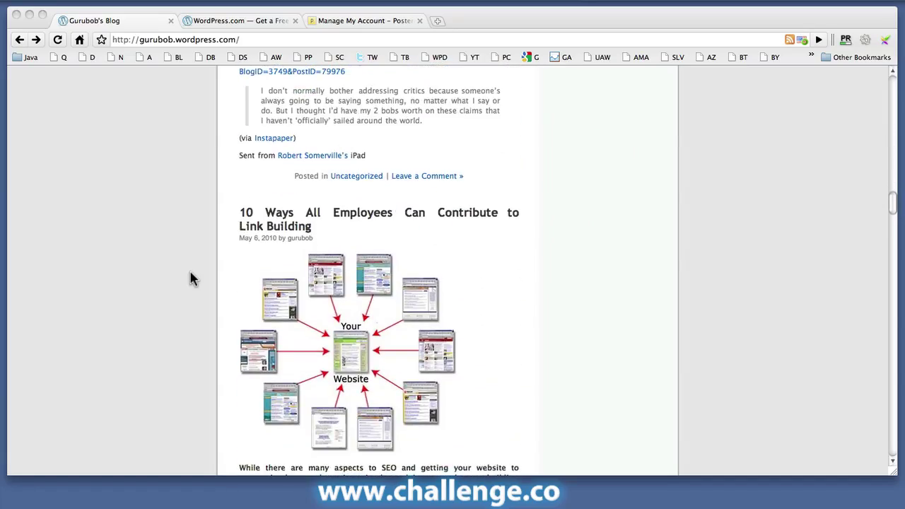
scroll(190, 278, up, 12)
scroll(189, 279, up, 4)
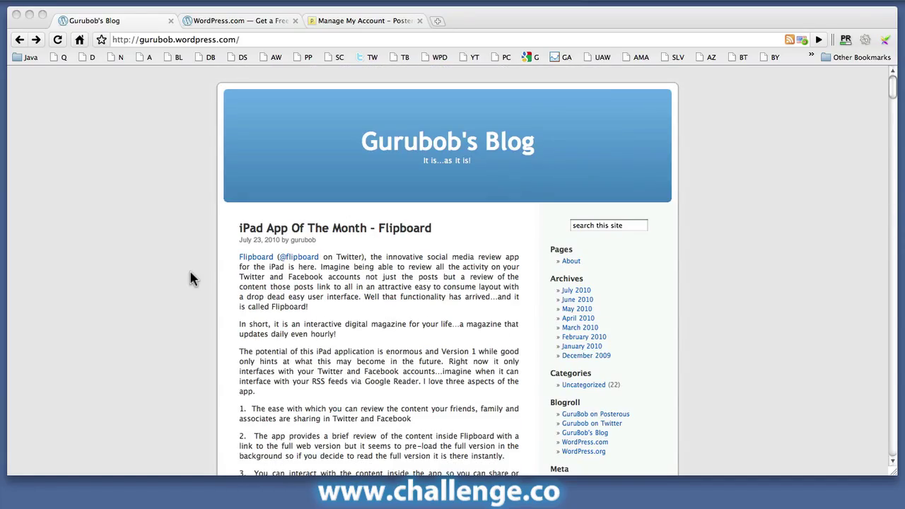
scroll(191, 277, down, 3)
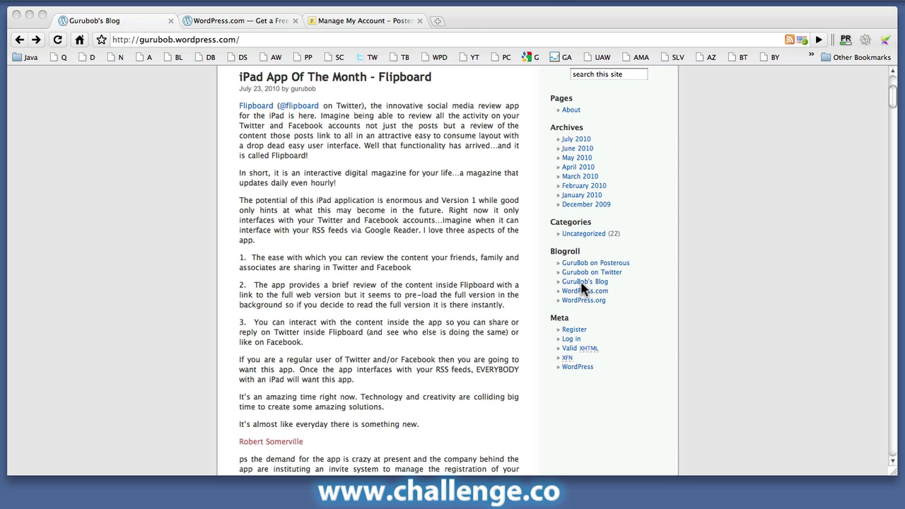
mouse_move(596, 287)
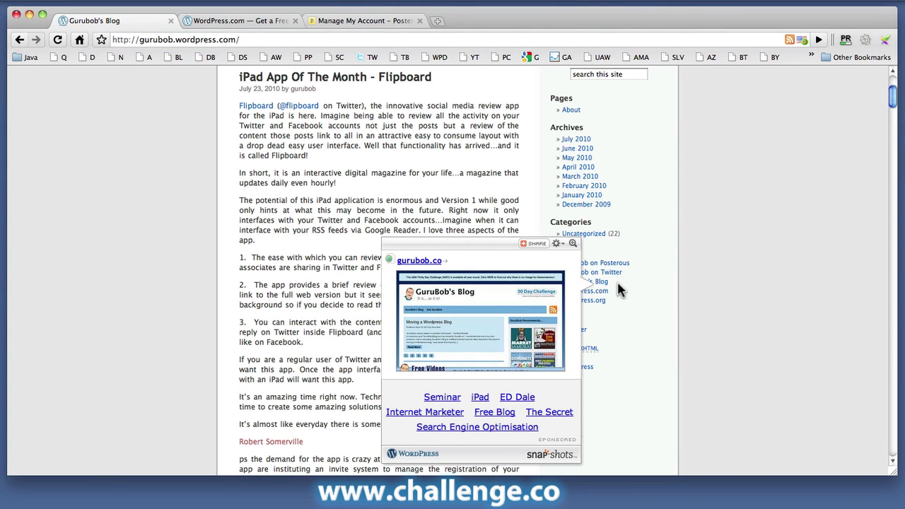
click(641, 286)
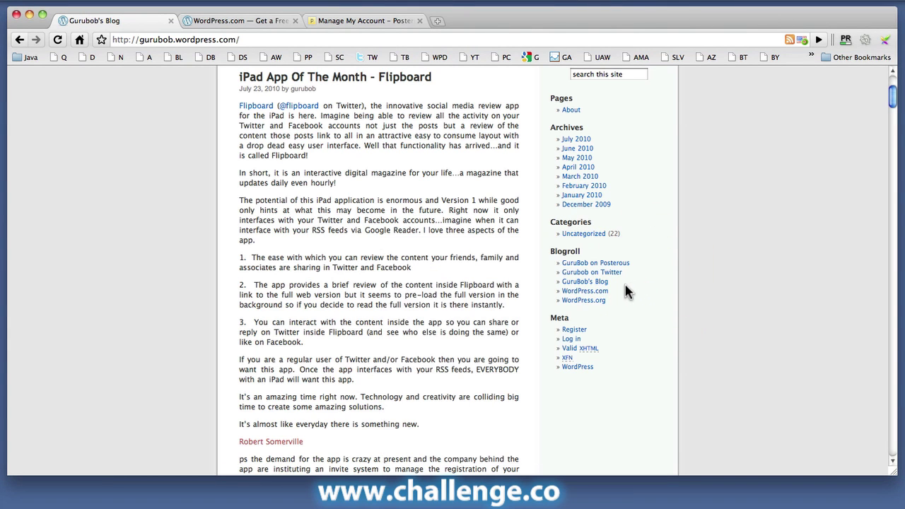
mouse_move(598, 277)
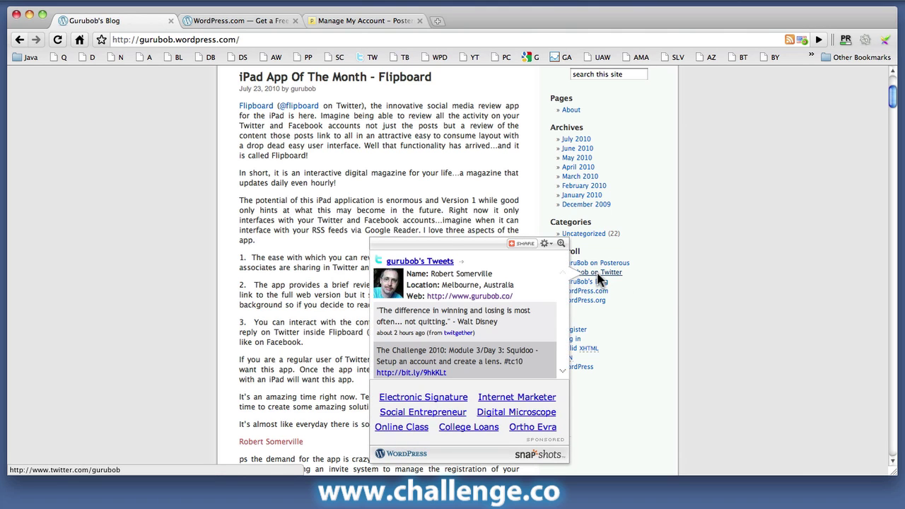
click(661, 267)
mouse_move(630, 266)
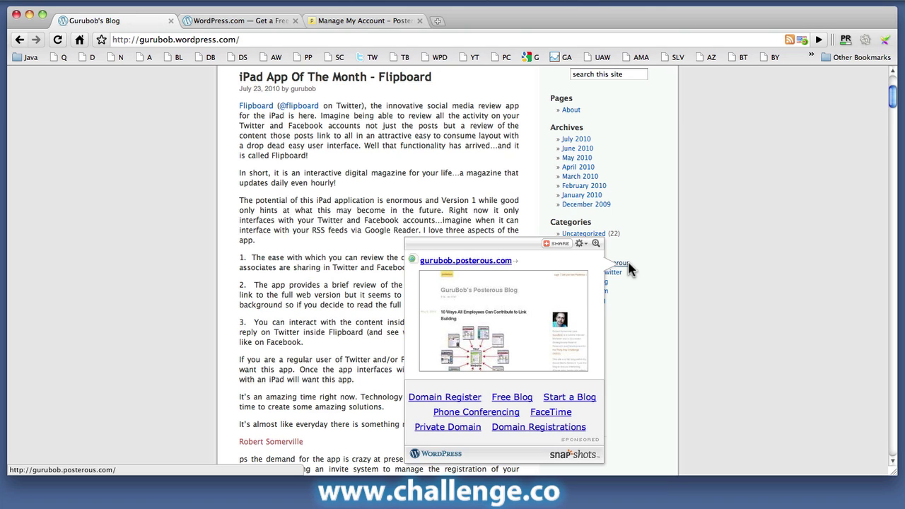
click(67, 215)
Dismiss the Twitter link preview on the Posterous page.
scroll(95, 243, up, 3)
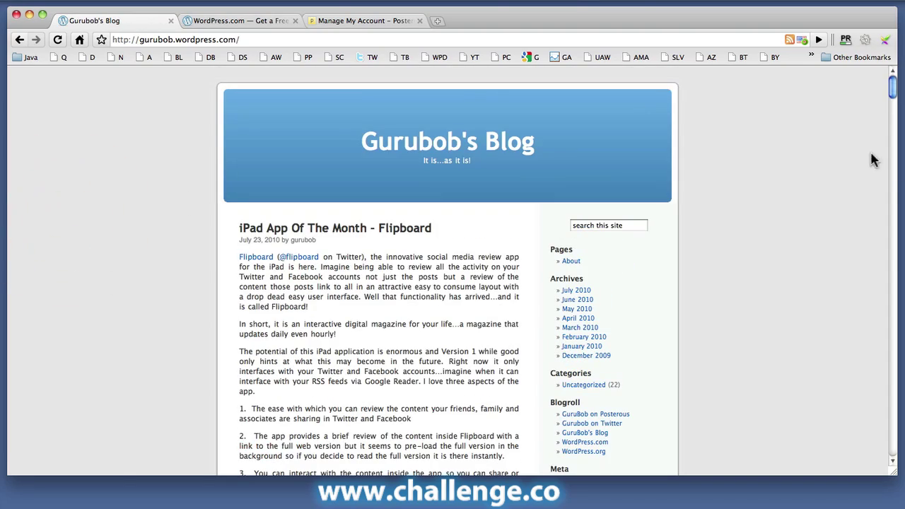
scroll(725, 244, down, 10)
scroll(724, 241, down, 10)
scroll(724, 241, up, 20)
scroll(103, 291, down, 15)
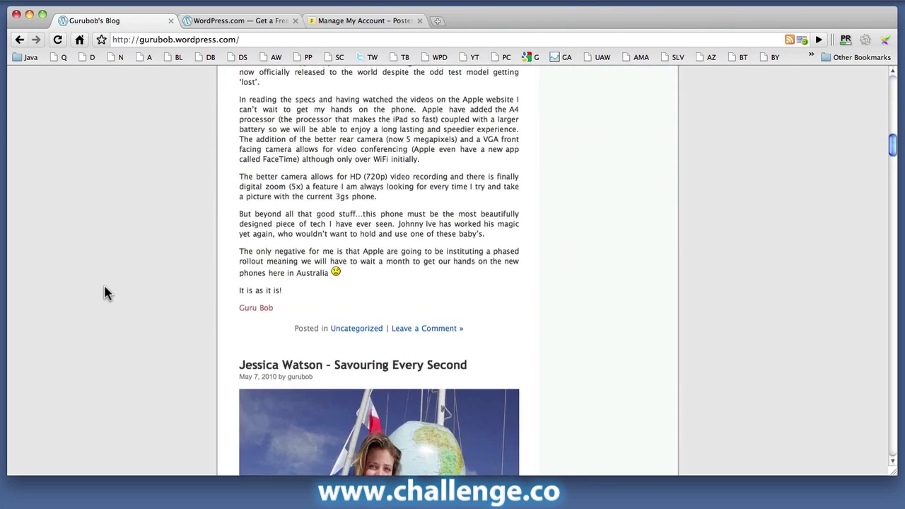
scroll(104, 293, up, 20)
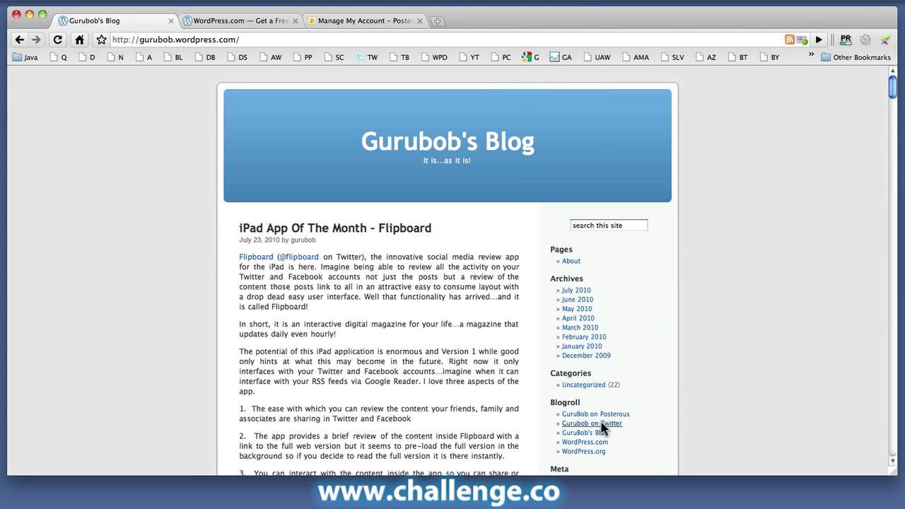
mouse_move(601, 424)
click(694, 384)
Fill in the WordPress.com signup form: domain 2010tc.wordpress.com, title 'The Challenge Blog', English, Public.
click(240, 22)
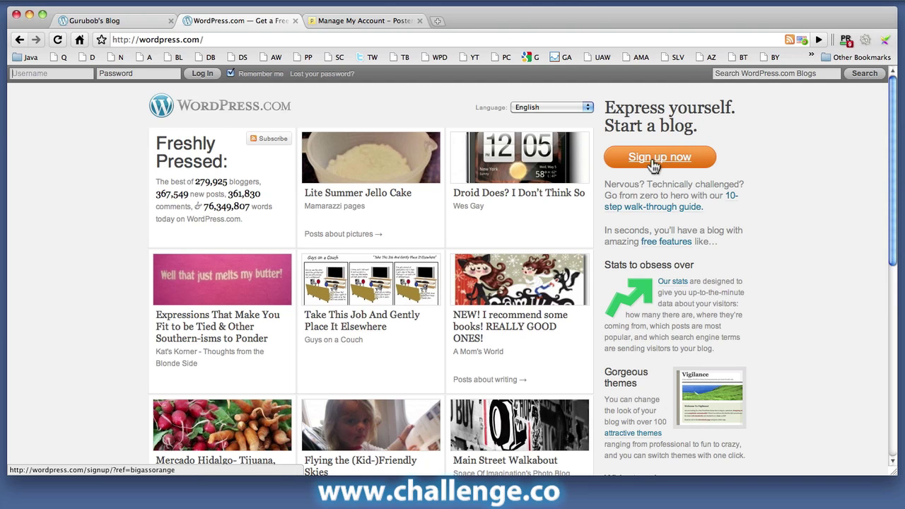
click(658, 160)
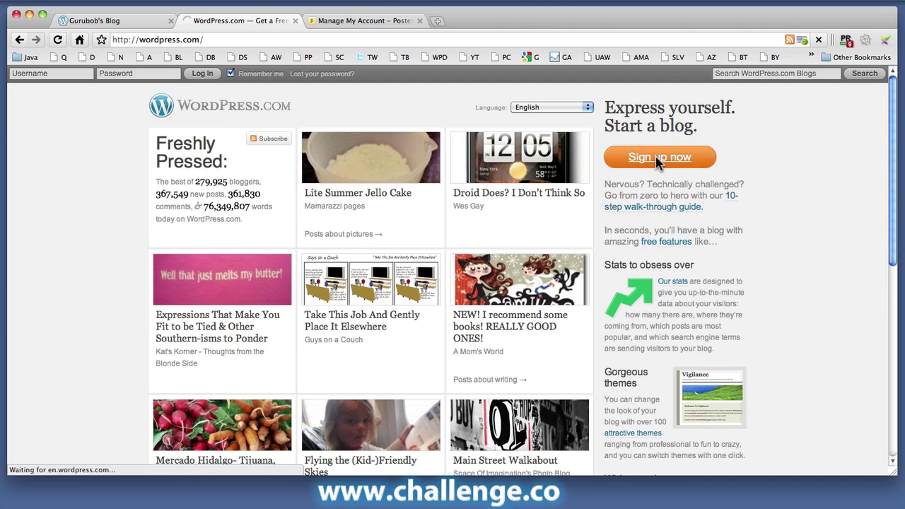
scroll(62, 225, down, 2)
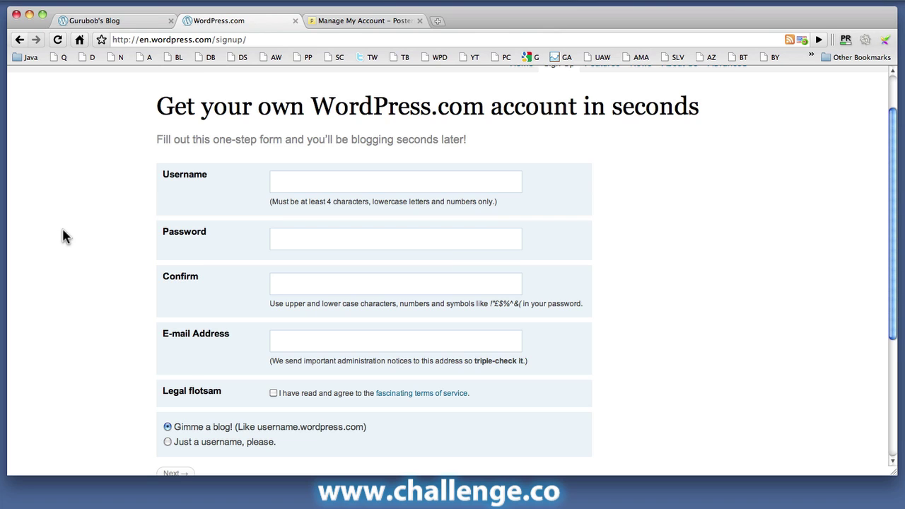
scroll(62, 236, down, 1)
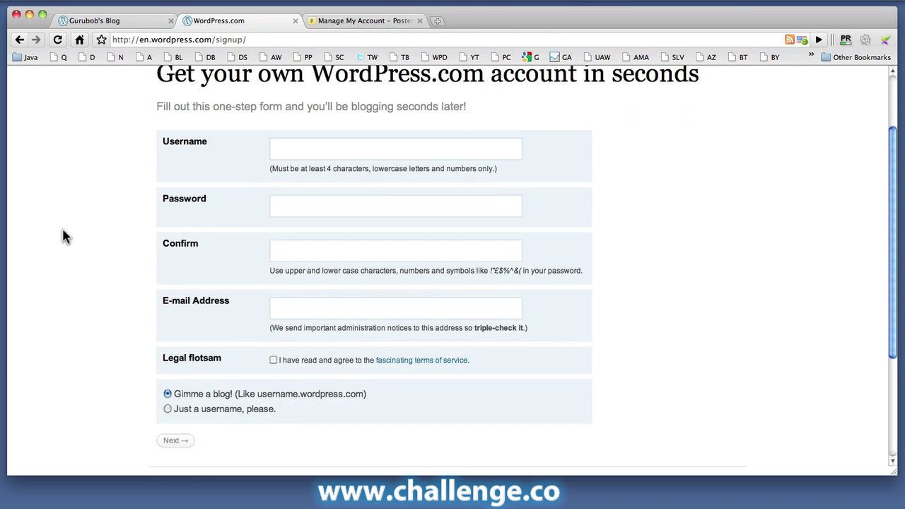
scroll(62, 236, up, 1)
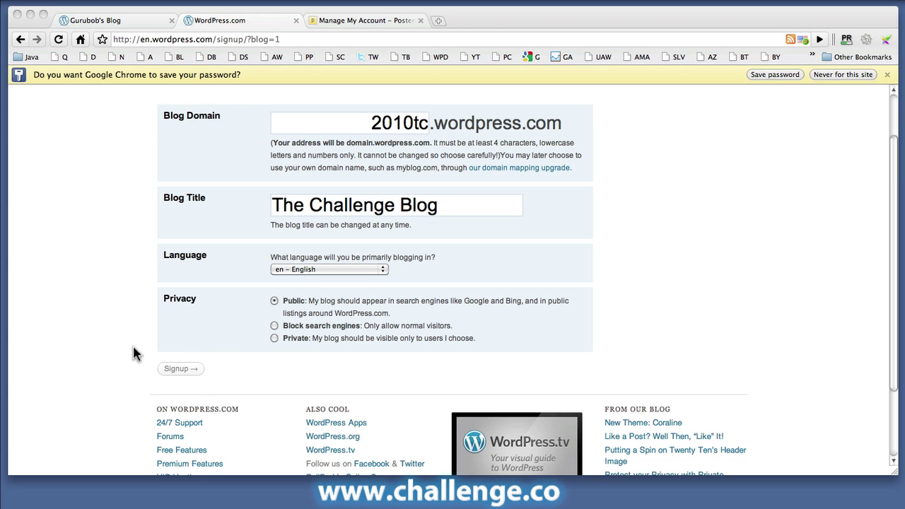
Submit the new blog's signup details.
click(181, 371)
click(181, 373)
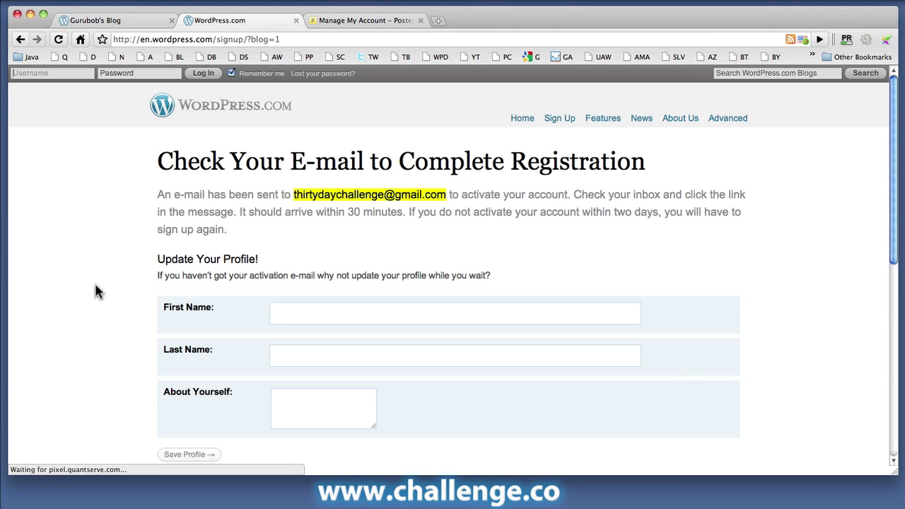
scroll(89, 219, down, 2)
scroll(88, 218, up, 2)
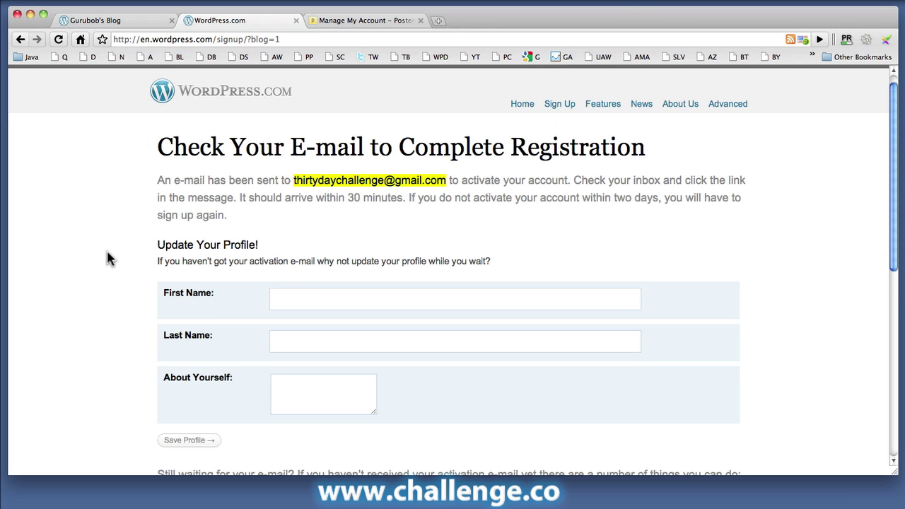
scroll(106, 254, down, 2)
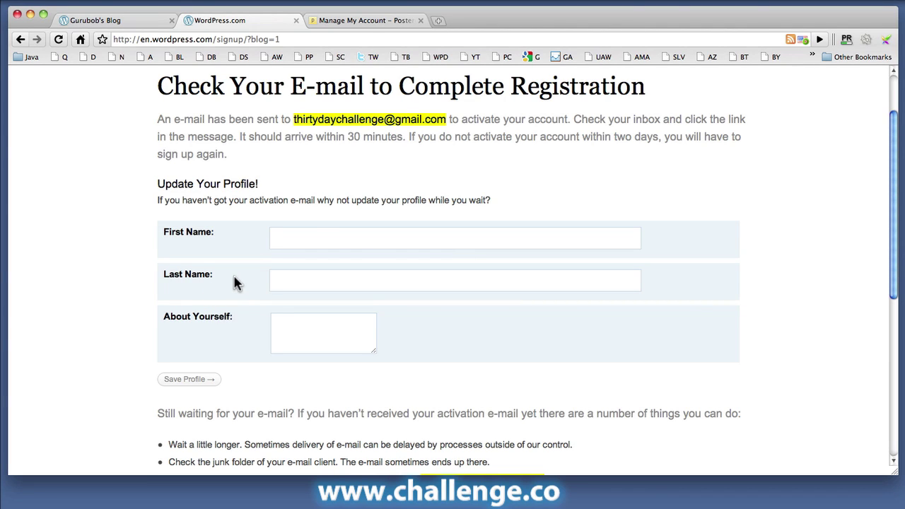
Enter the owner's first and last name on the profile form.
click(318, 238)
text(Ed)
key(Tab)
text(Dale)
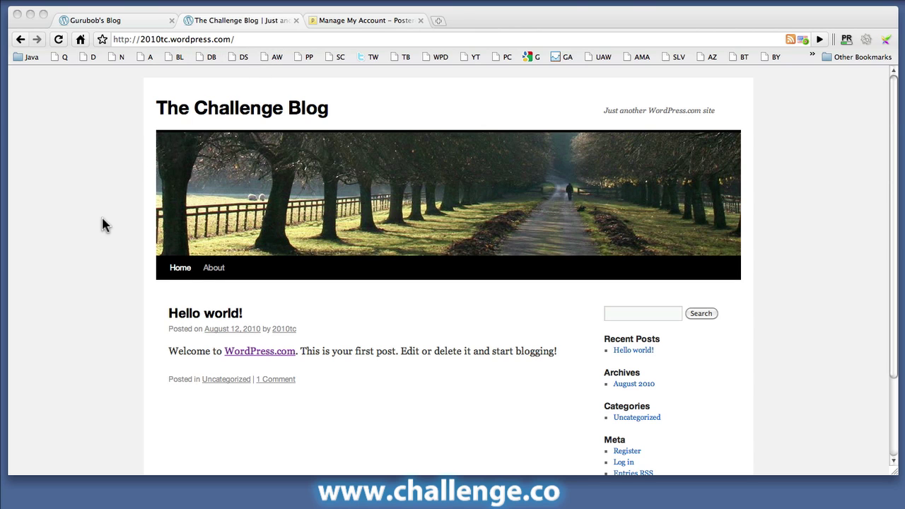
scroll(97, 230, down, 3)
scroll(95, 229, up, 3)
scroll(71, 207, down, 3)
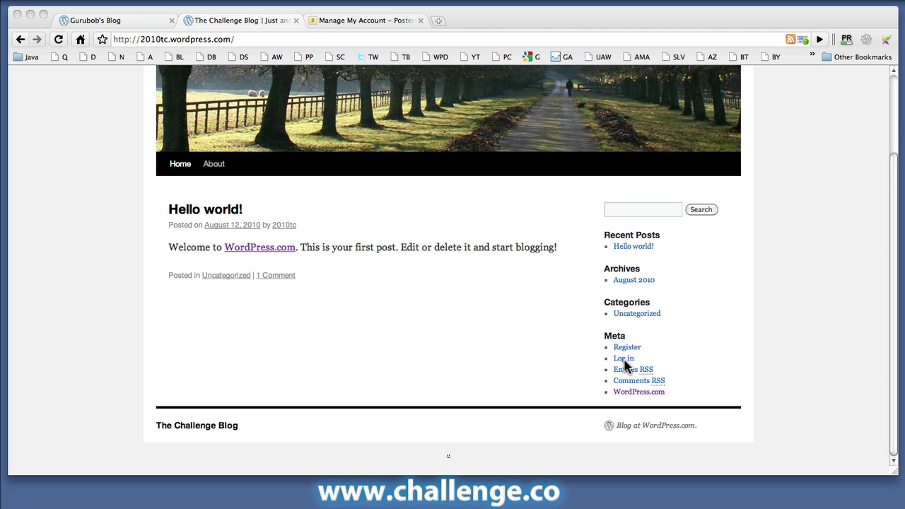
scroll(332, 307, up, 3)
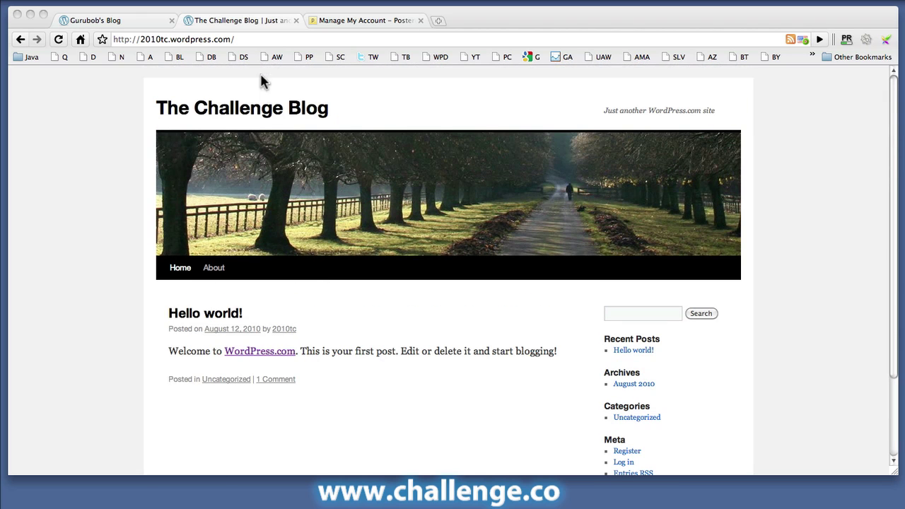
Load the blog's admin area at 2010tc.wordpress.com/wp-admin.
click(275, 39)
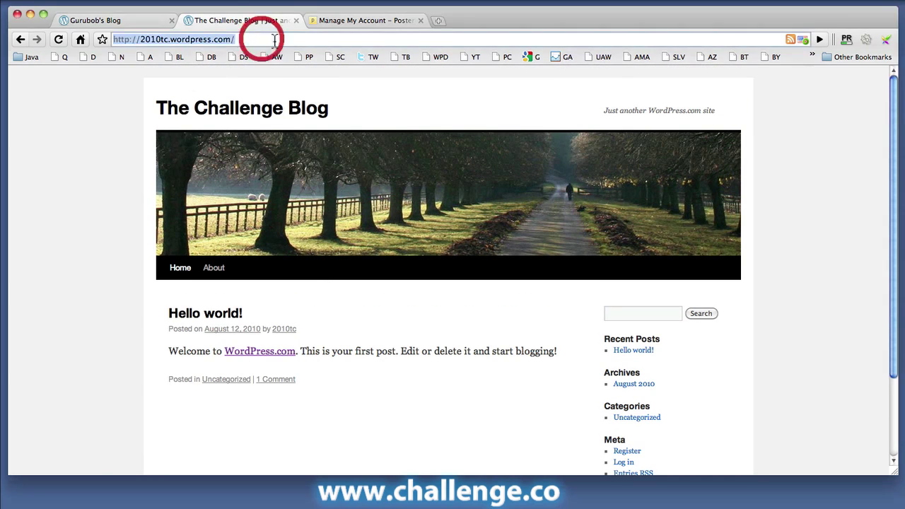
click(277, 40)
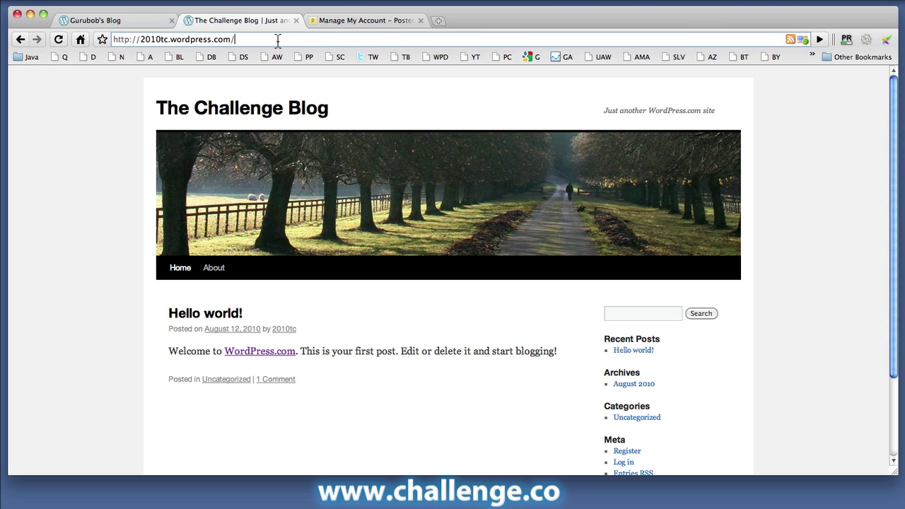
text(w)
text(p-admin)
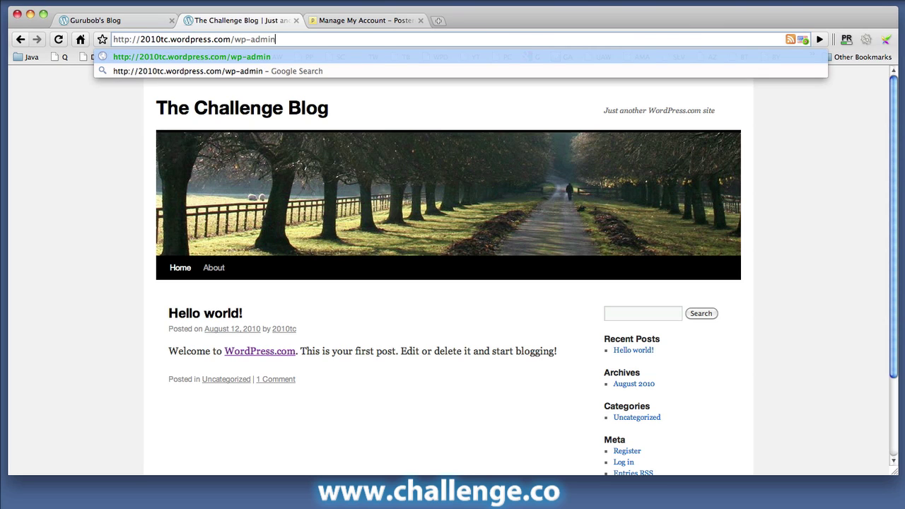
key(Return)
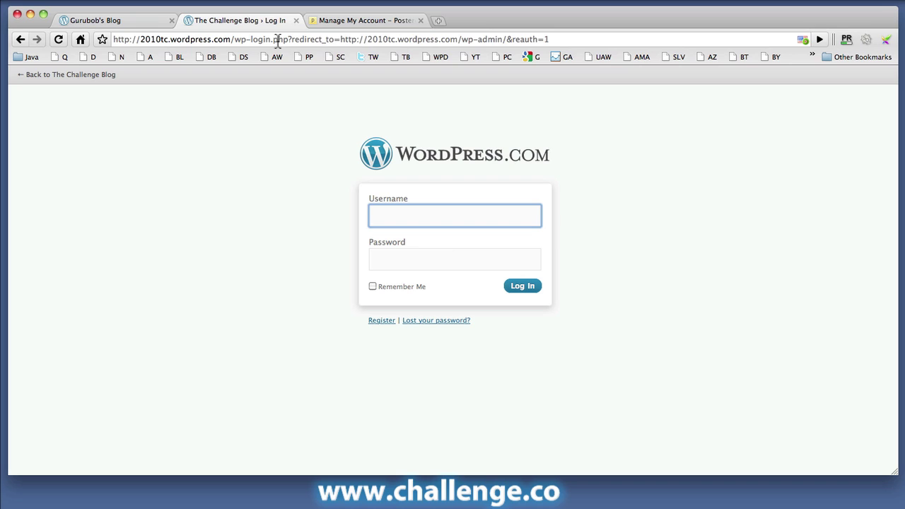
Log in with the blog account's username and password.
text(2010tc)
key(Tab)
text(••••••••)
click(509, 282)
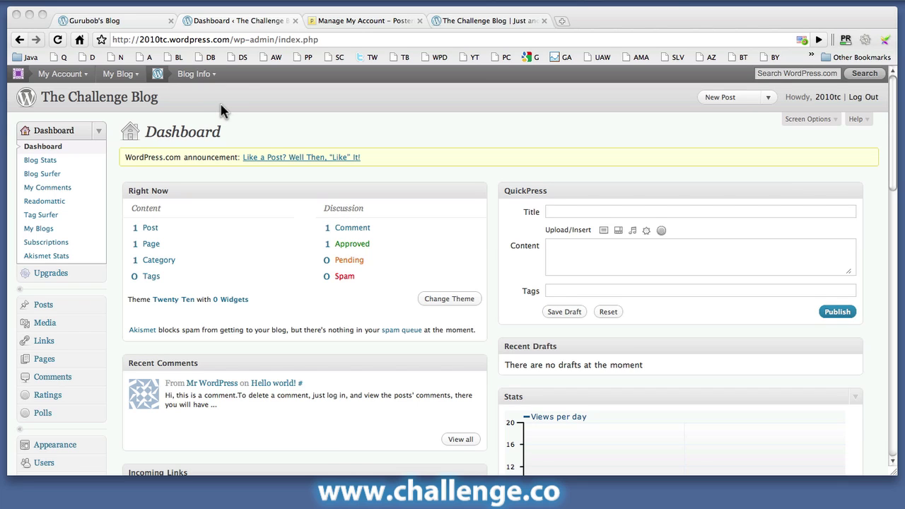
Open the Manage Themes page from the Dashboard.
scroll(301, 229, down, 5)
scroll(301, 229, up, 4)
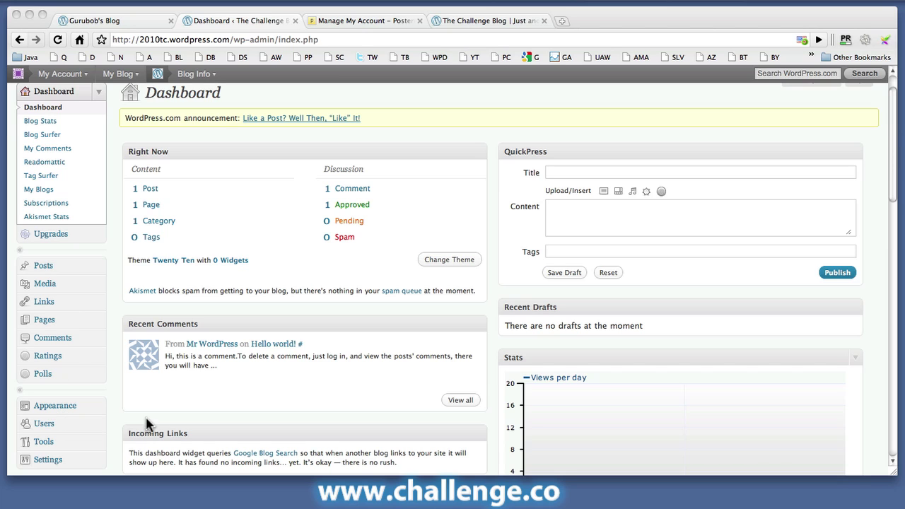
click(57, 407)
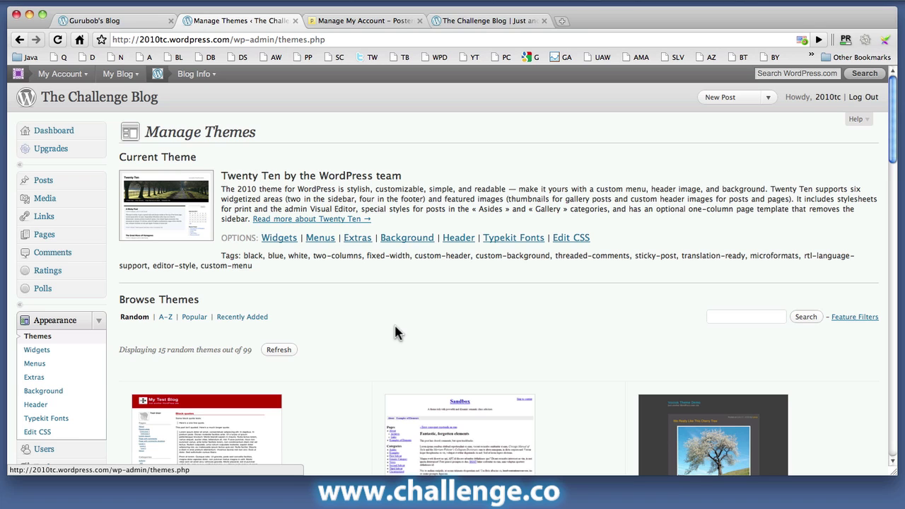
scroll(390, 311, down, 10)
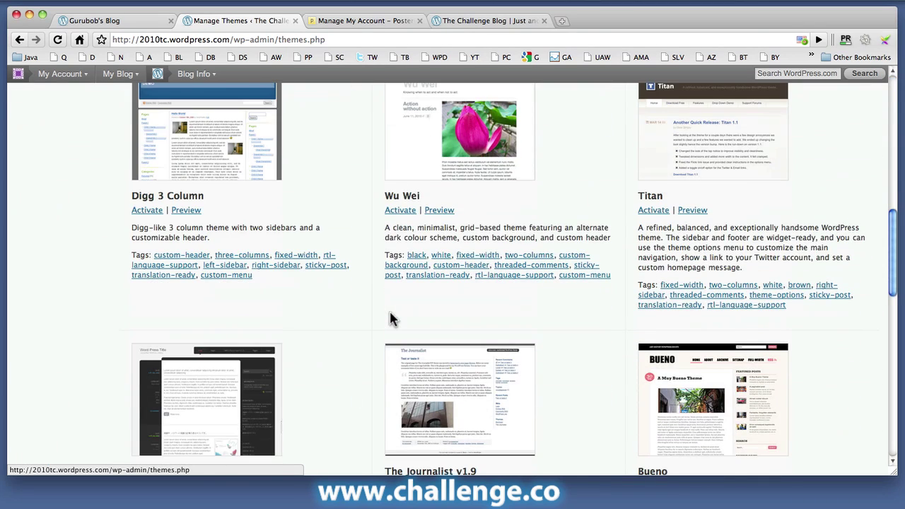
scroll(393, 318, up, 10)
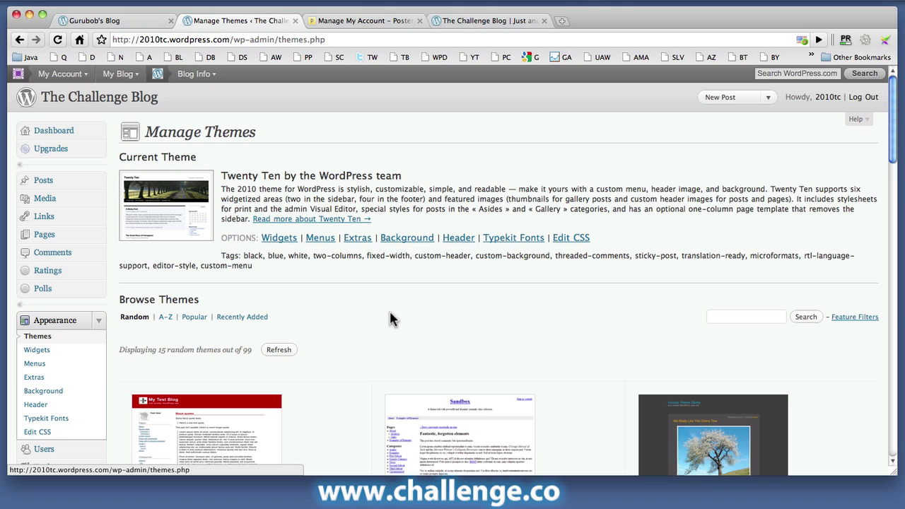
Search themes for 'kubrick' and activate Kubrick in place of Twenty Ten.
click(743, 318)
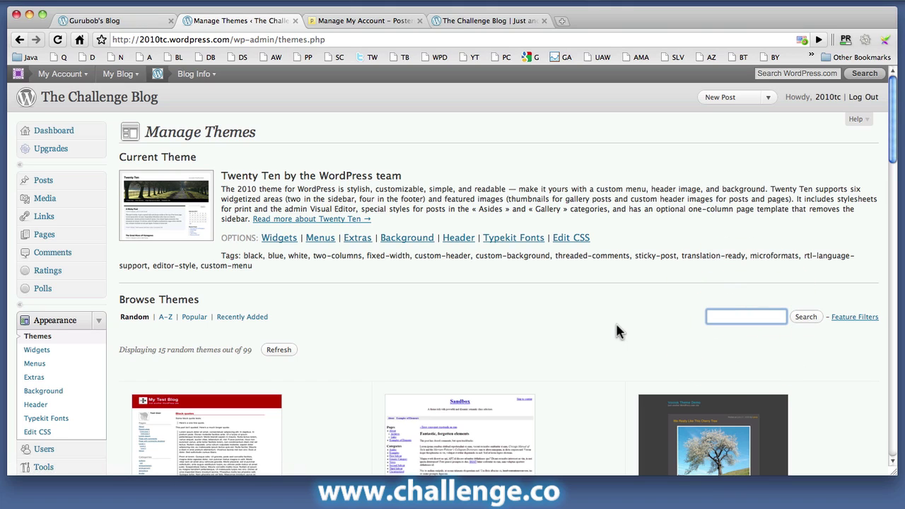
text(kubrick)
click(805, 318)
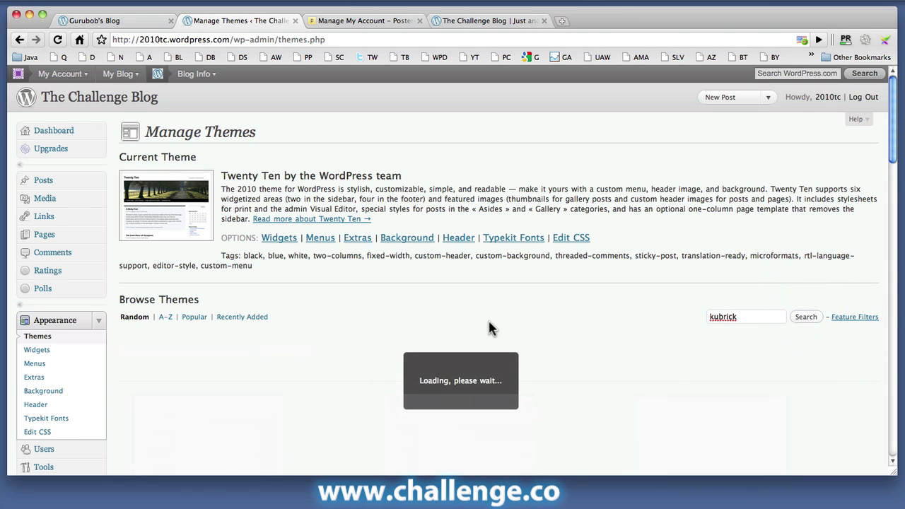
scroll(459, 324, down, 5)
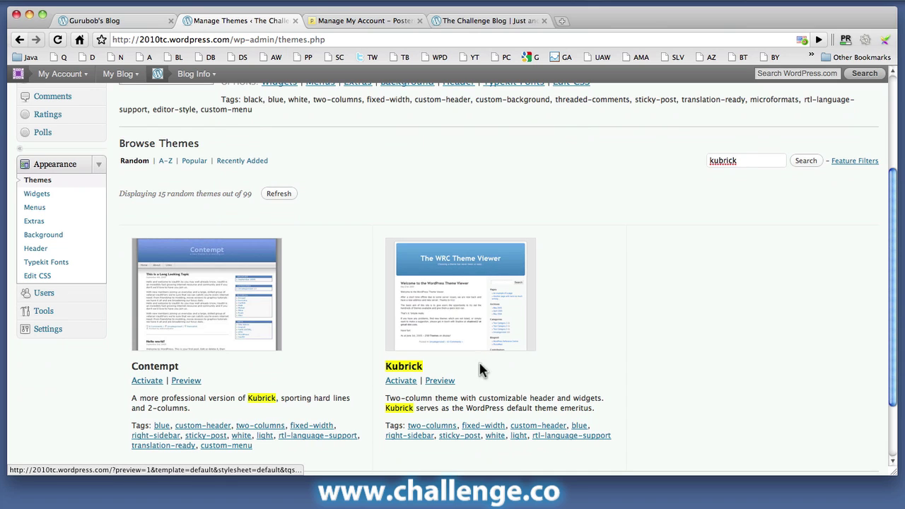
click(400, 380)
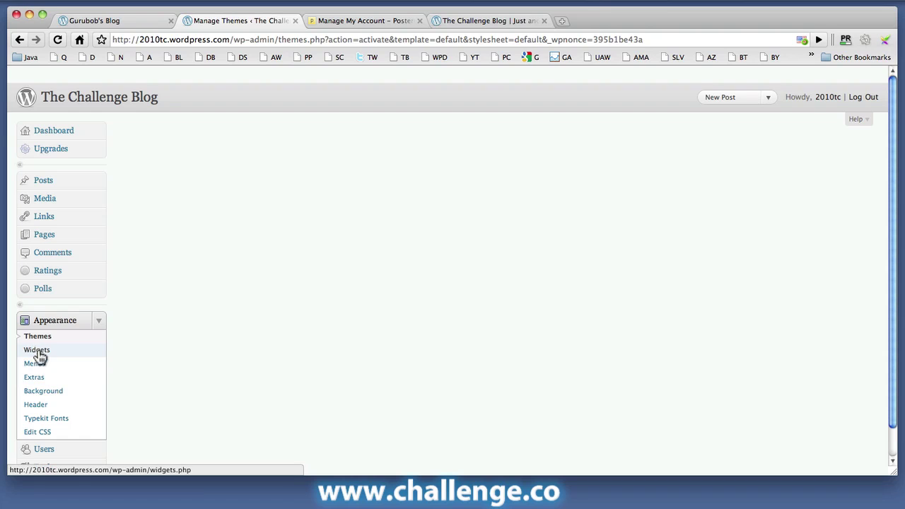
click(39, 337)
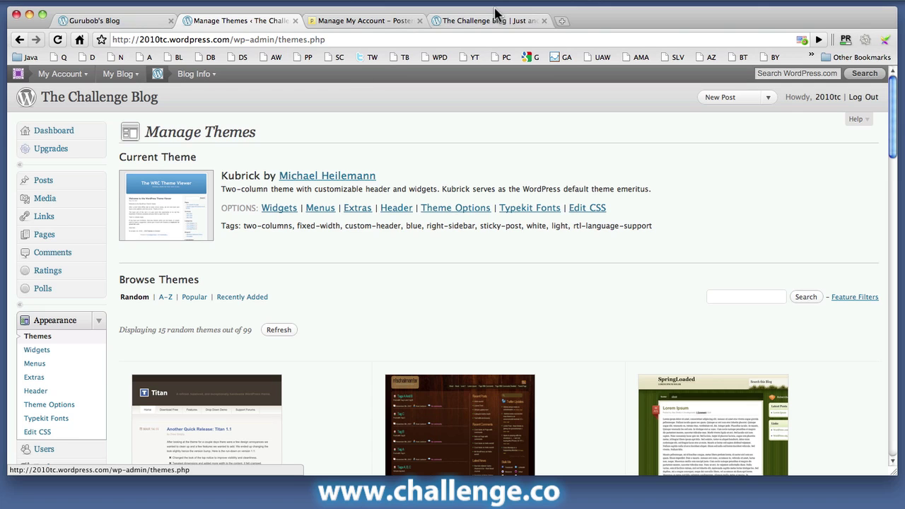
click(491, 20)
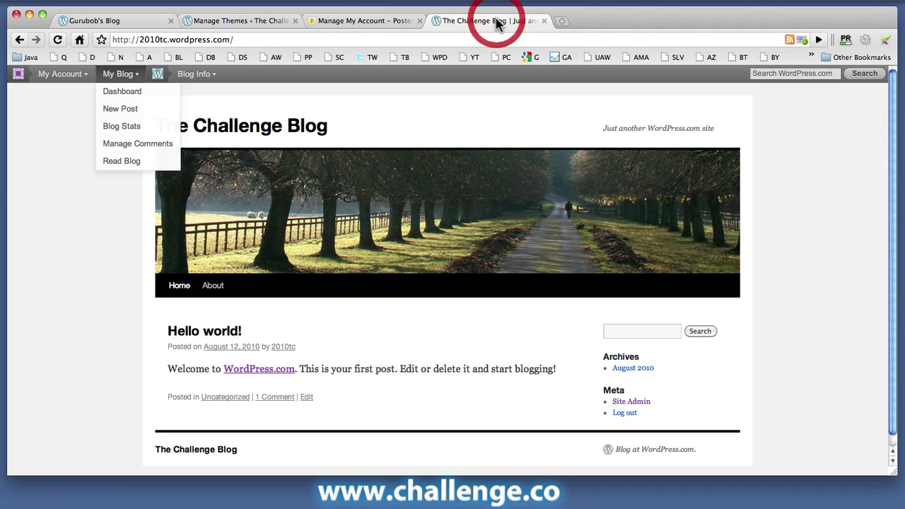
click(58, 41)
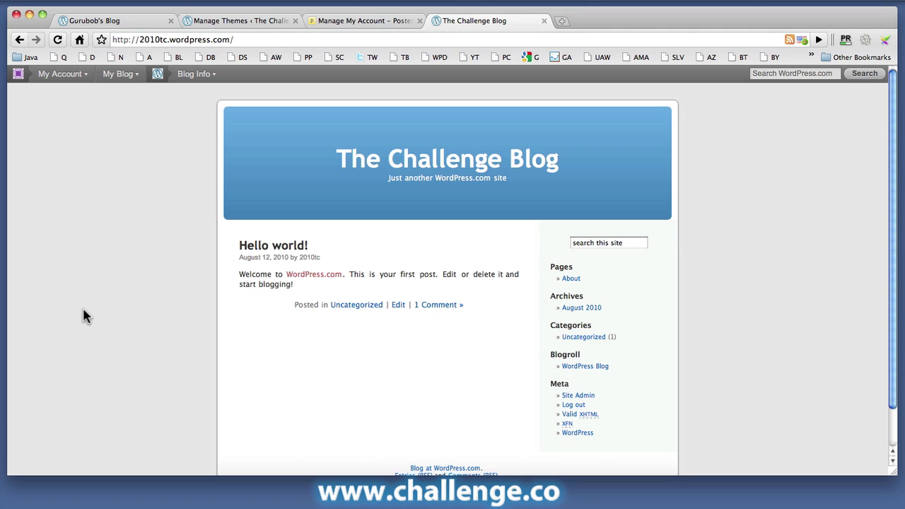
scroll(167, 248, down, 2)
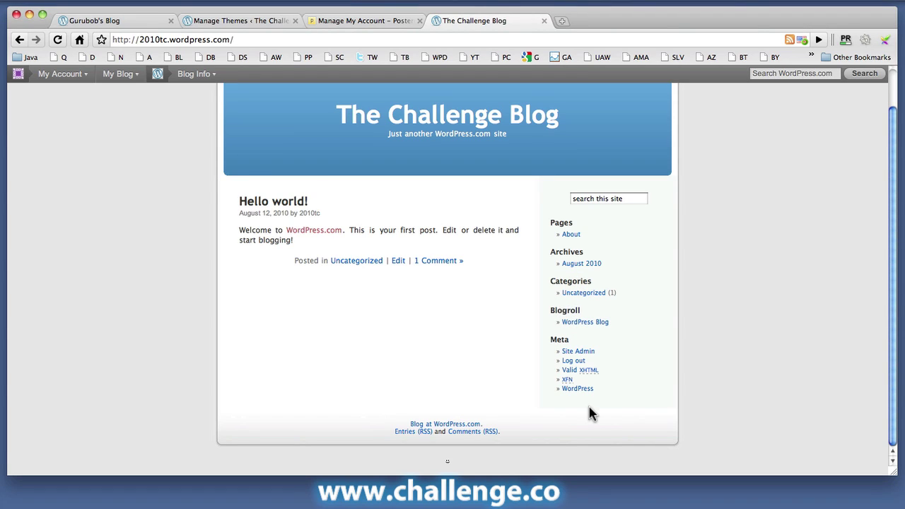
scroll(124, 346, up, 2)
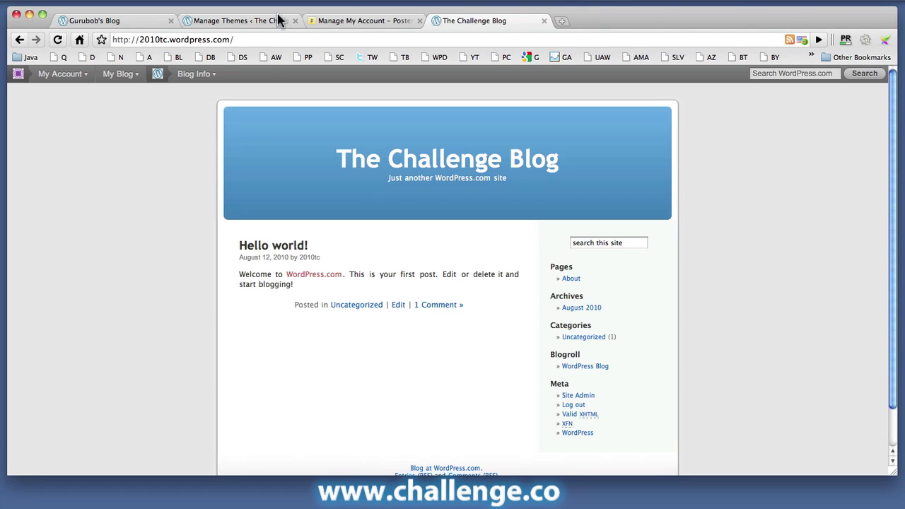
click(256, 21)
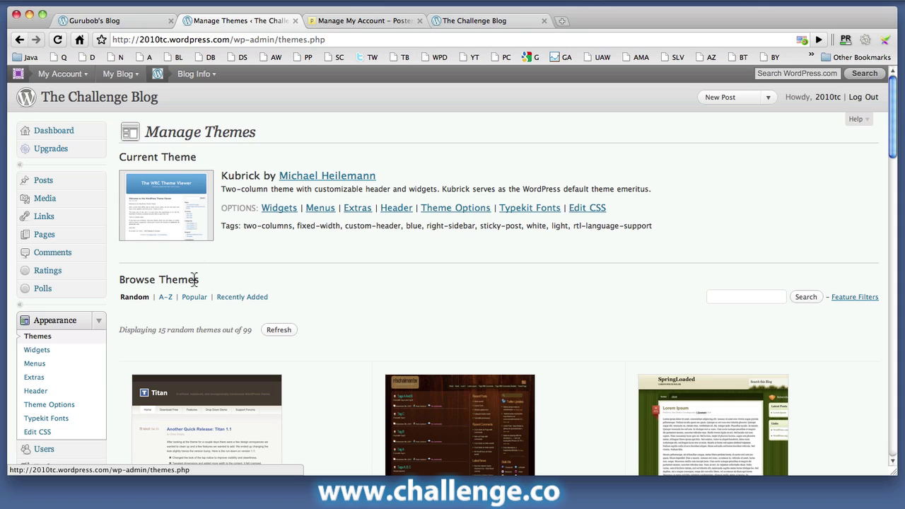
Open Appearance > Widgets, glance at the blog's front page, and return to Widgets.
click(36, 350)
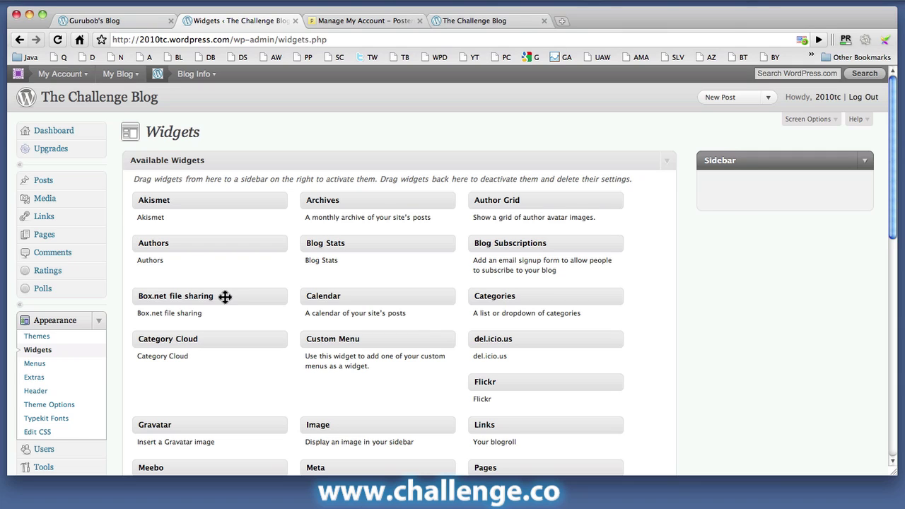
click(490, 21)
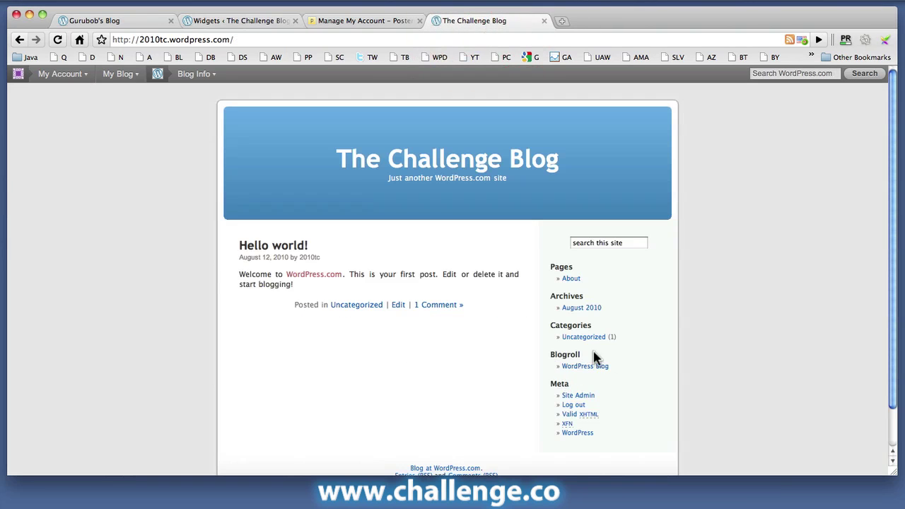
click(230, 20)
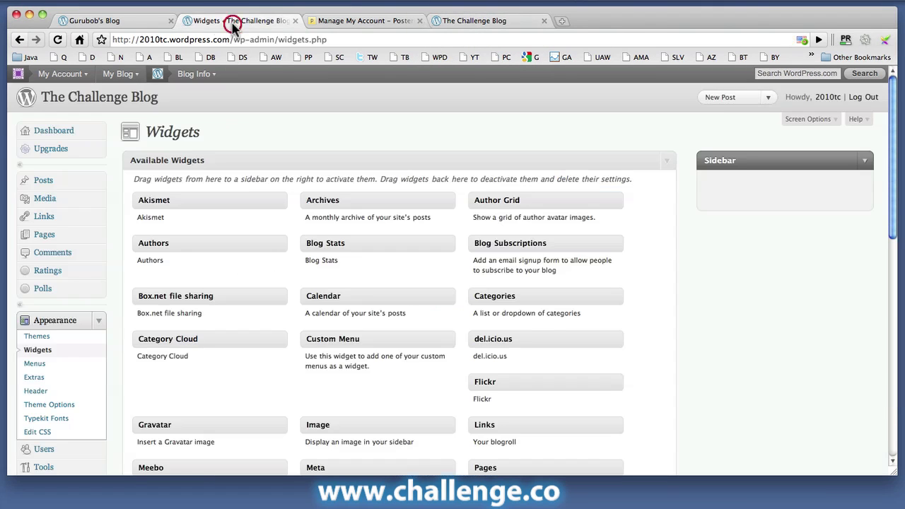
click(43, 216)
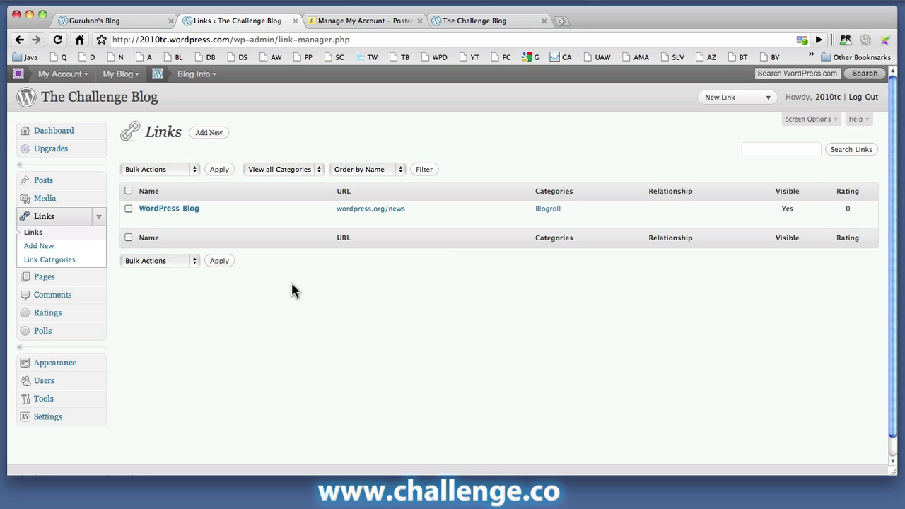
mouse_move(325, 203)
click(208, 132)
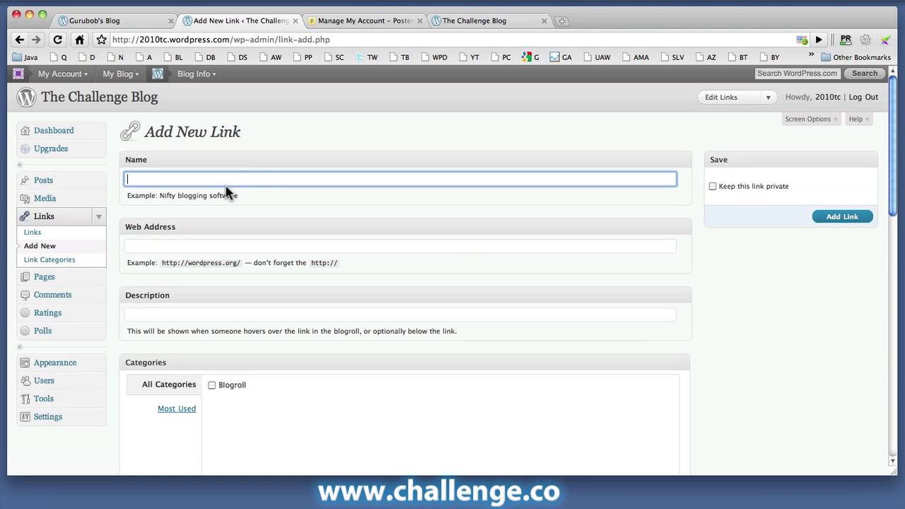
text(The )
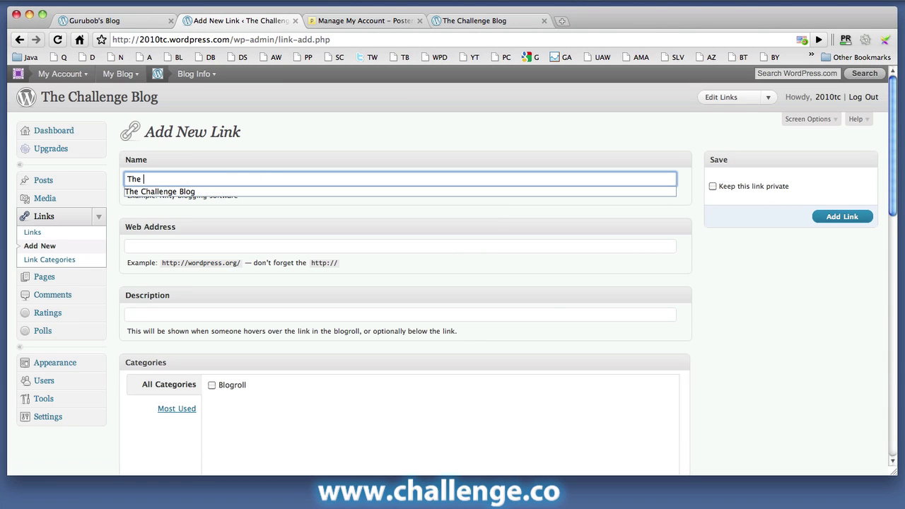
text(Challenge)
key(Down)
key(Tab)
text(http)
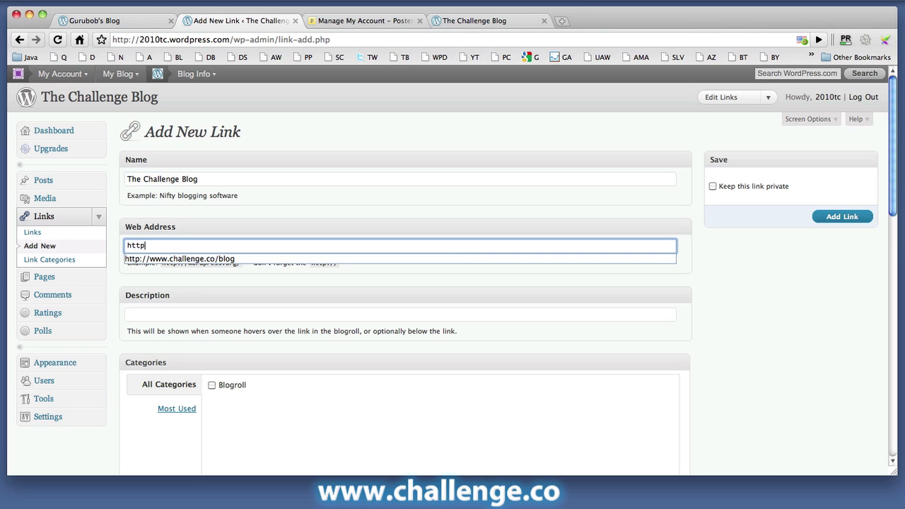
click(189, 259)
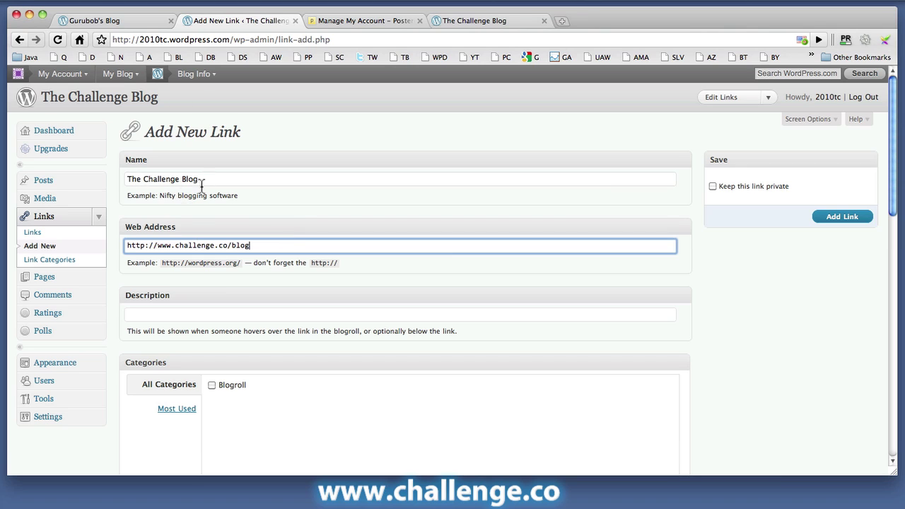
click(852, 218)
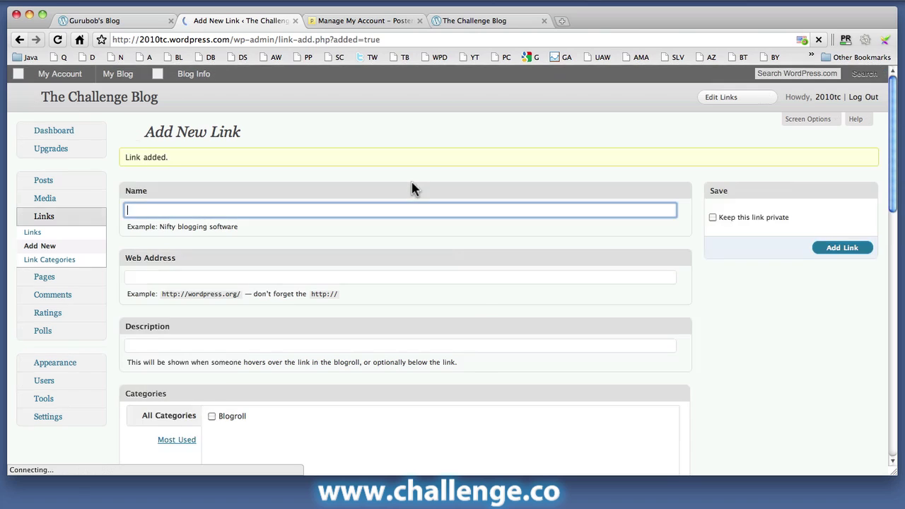
Reload the blog's front page to confirm 'The Challenge Blog' appears in the Blogroll.
click(478, 21)
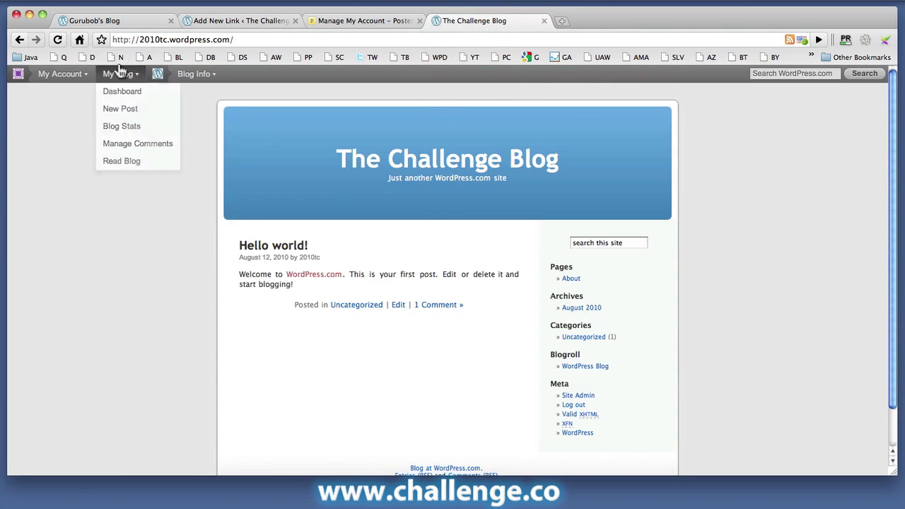
click(57, 40)
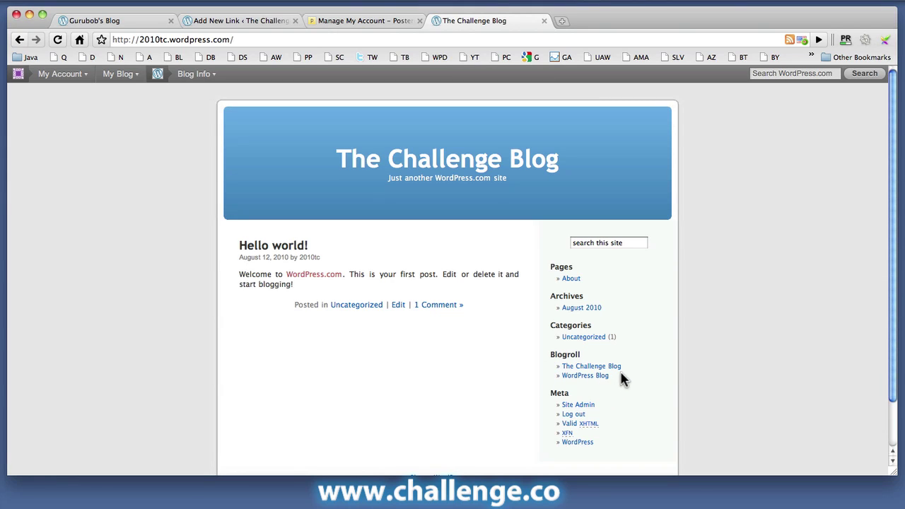
mouse_move(574, 367)
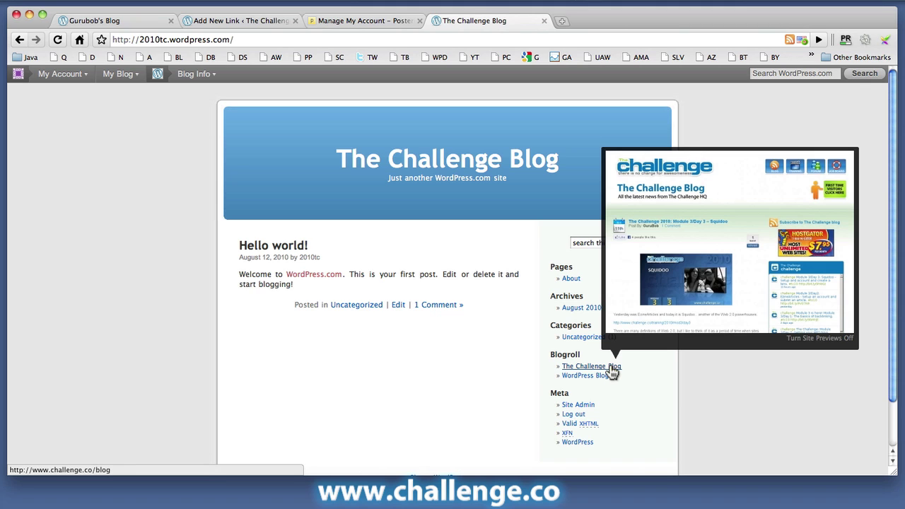
click(129, 327)
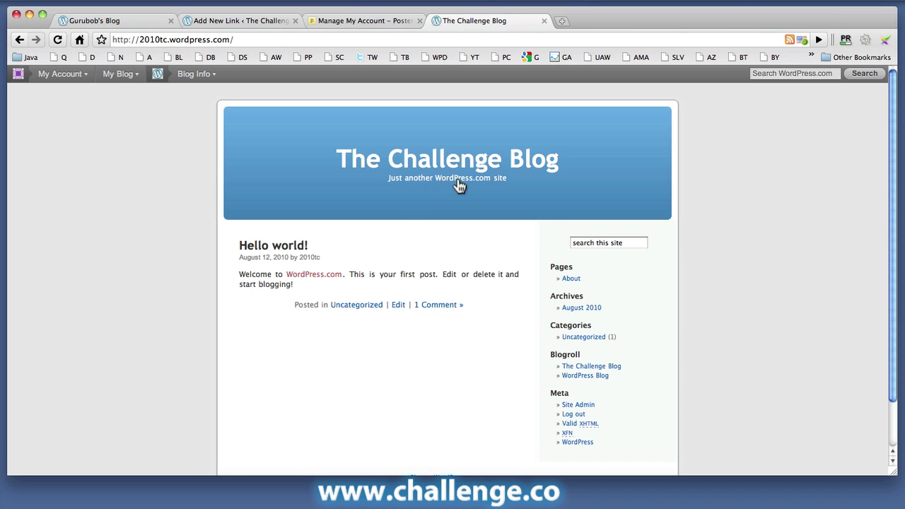
Open the blog's General Settings, then move to the Posterous Manage page.
click(194, 73)
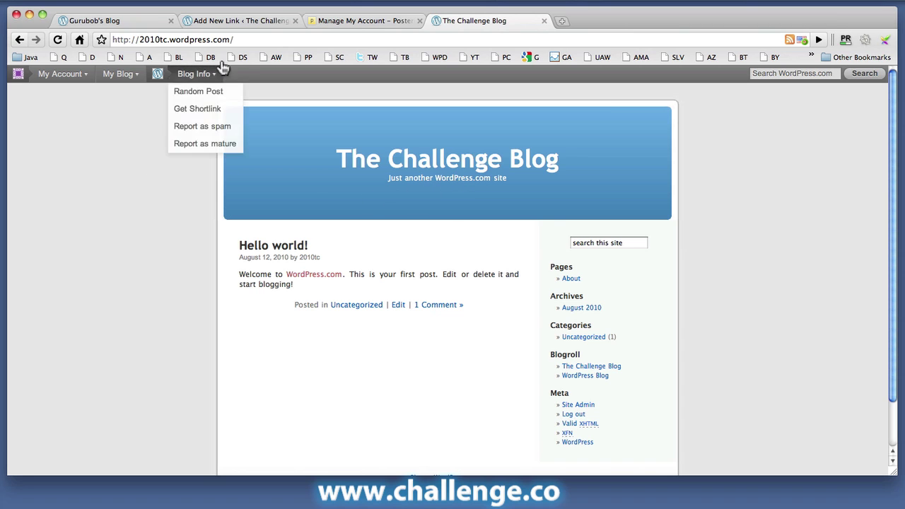
click(233, 25)
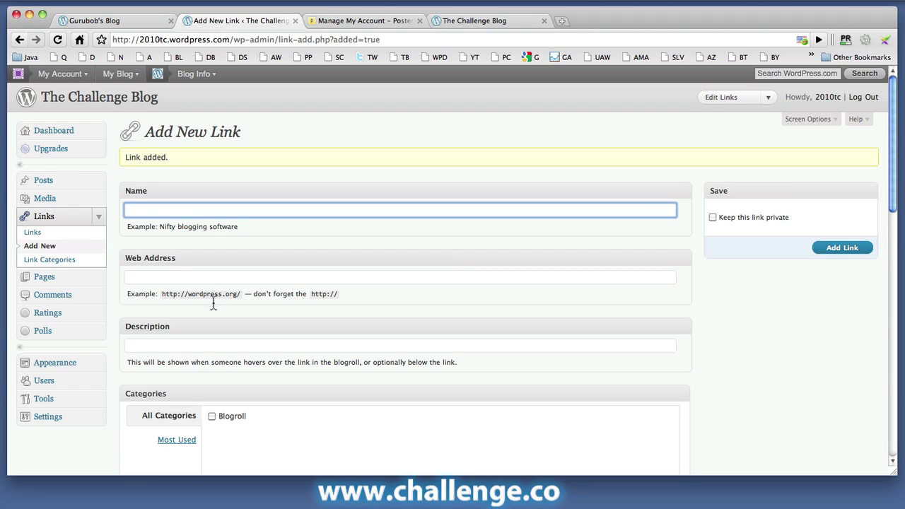
click(46, 418)
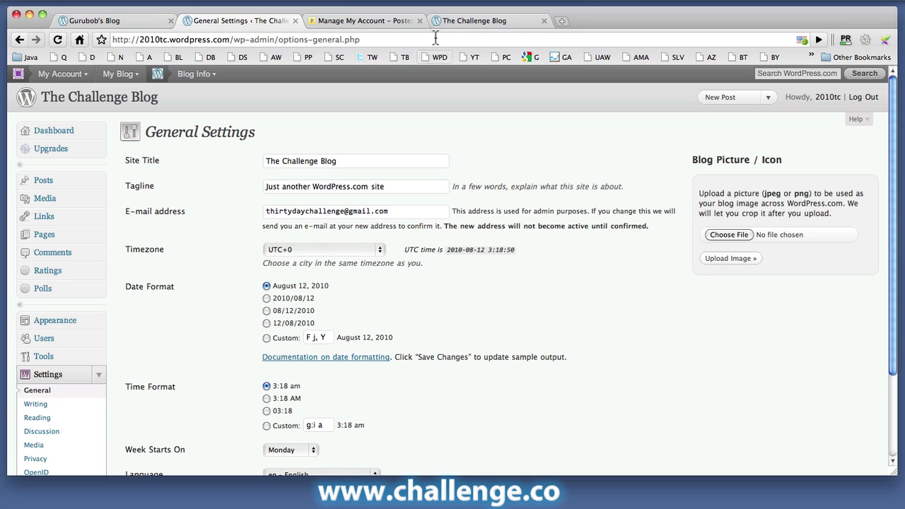
click(382, 21)
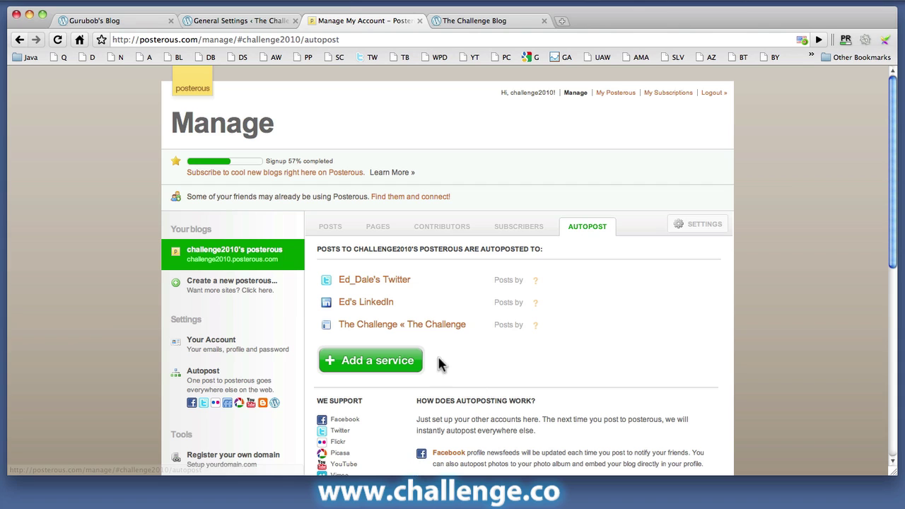
Add a new Posterous autopost service and choose WordPress.
click(381, 364)
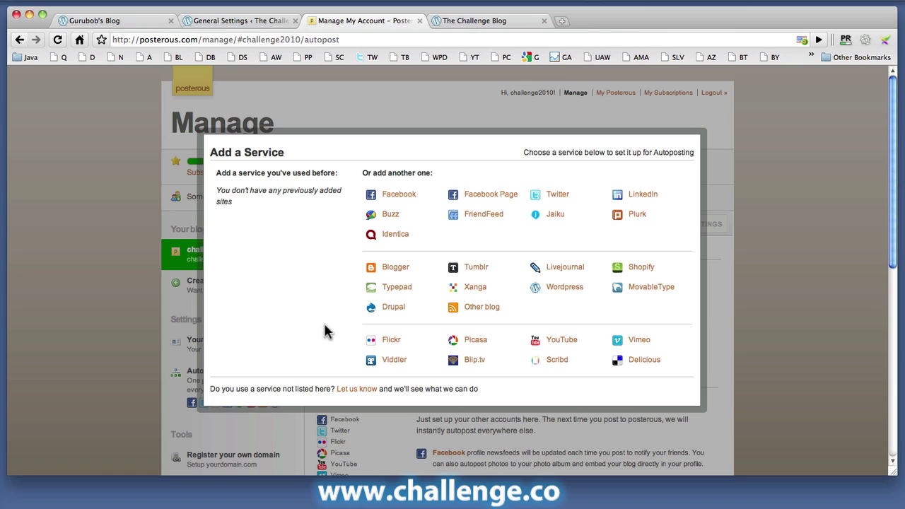
click(563, 290)
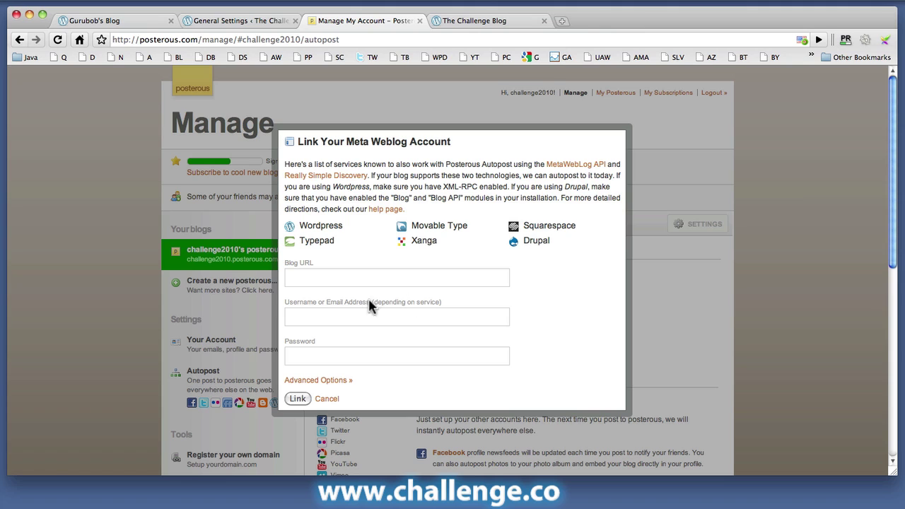
click(311, 279)
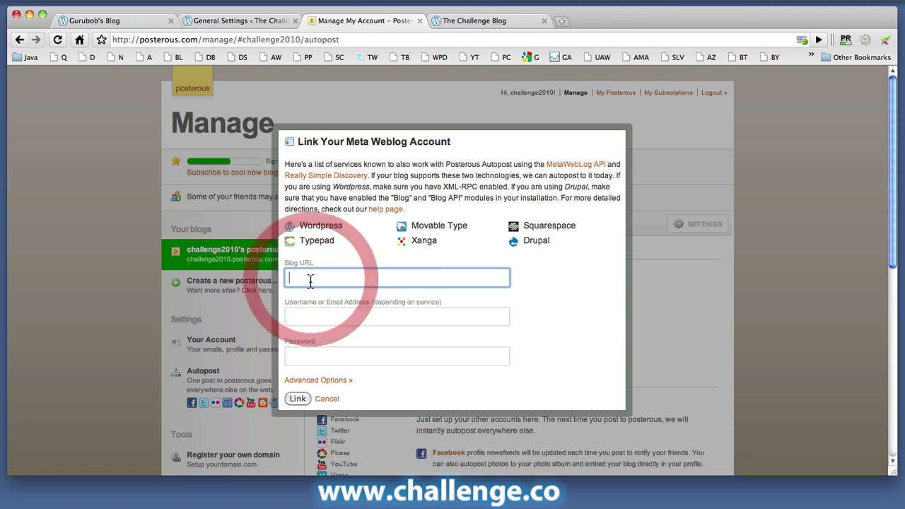
text(http://2010tc.wordpress.com)
key(Tab)
text(2010tc)
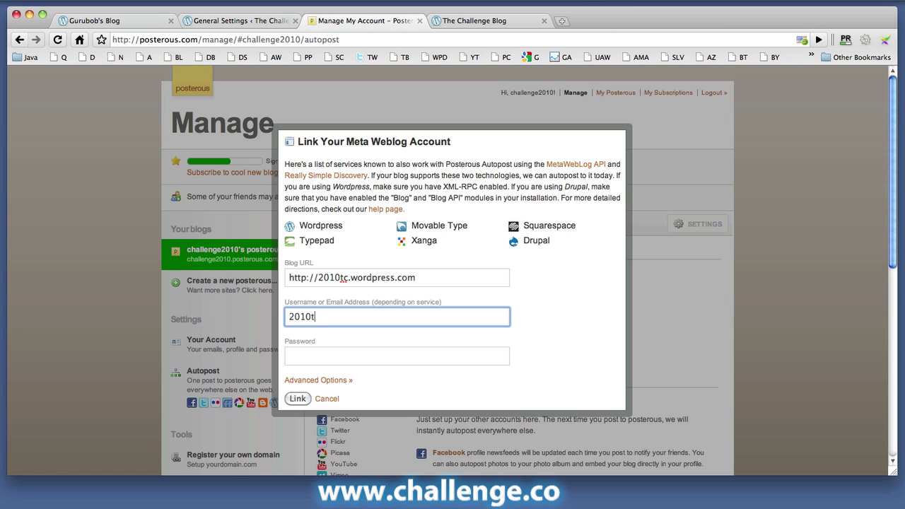
key(Tab)
text(********)
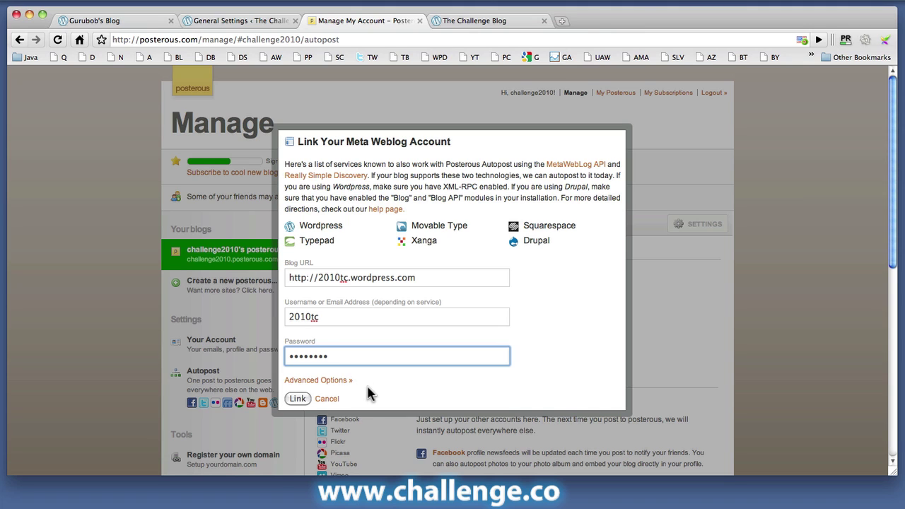
click(297, 398)
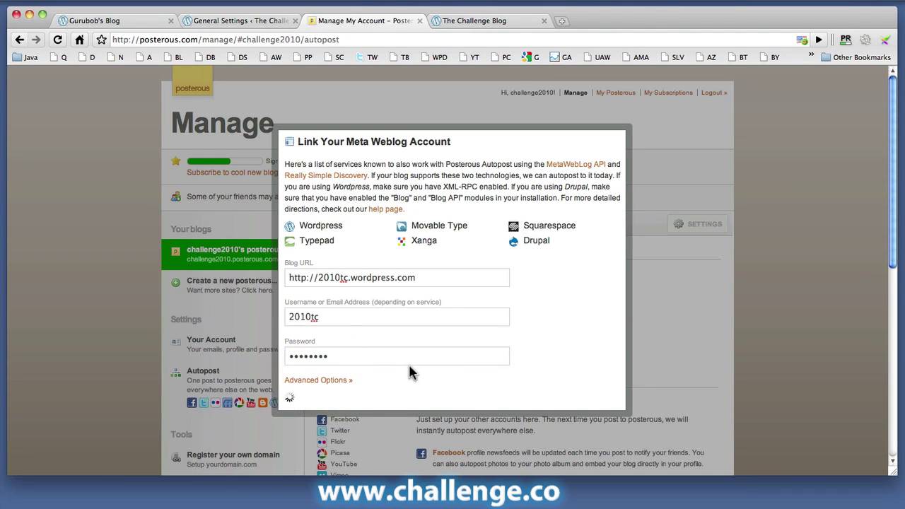